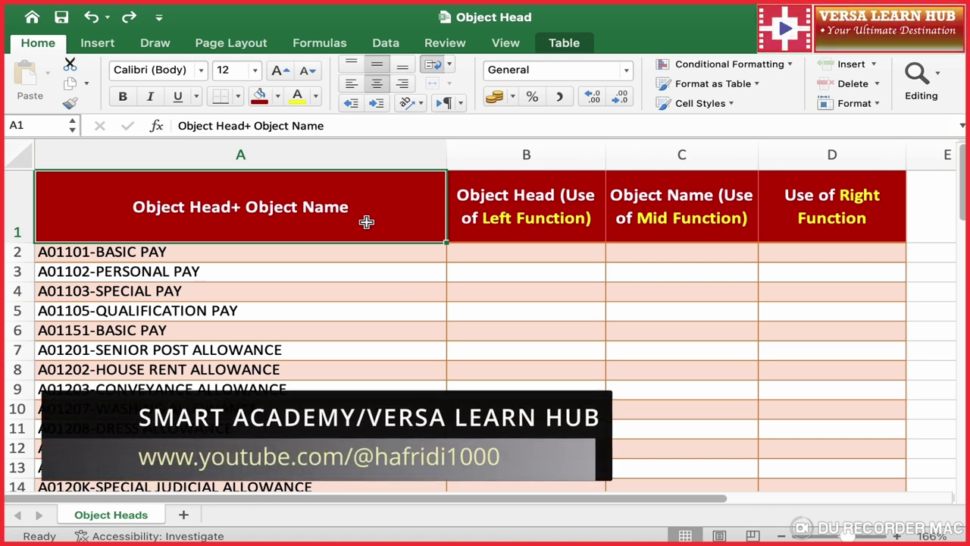
Step: Review the table headings and select the combined Object Head+ Object Name column
left_click(519, 225)
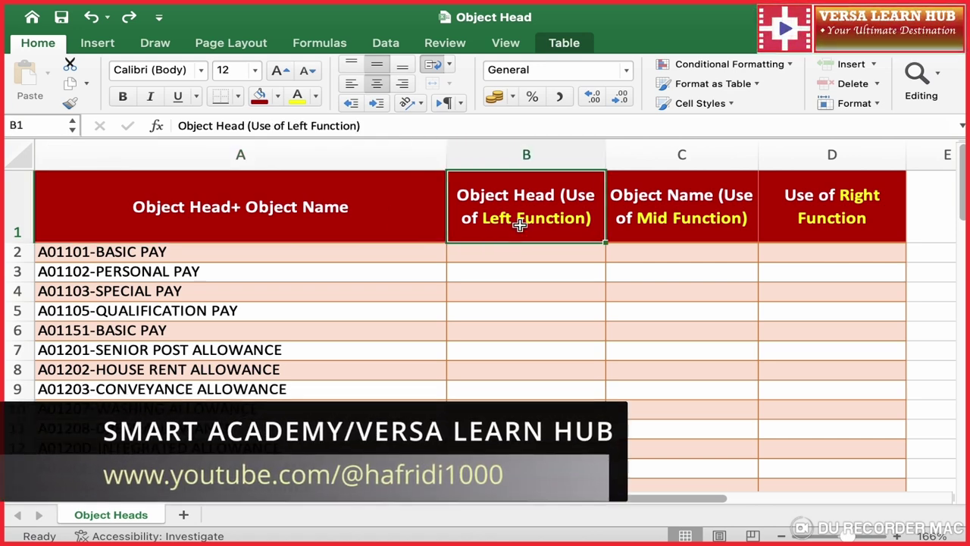
left_click(708, 220)
left_click(806, 221)
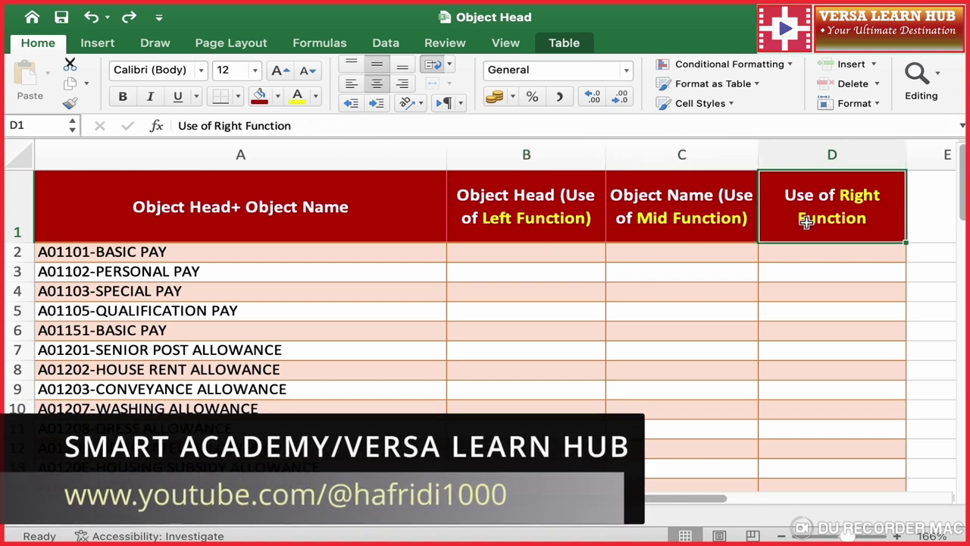
left_click(403, 223)
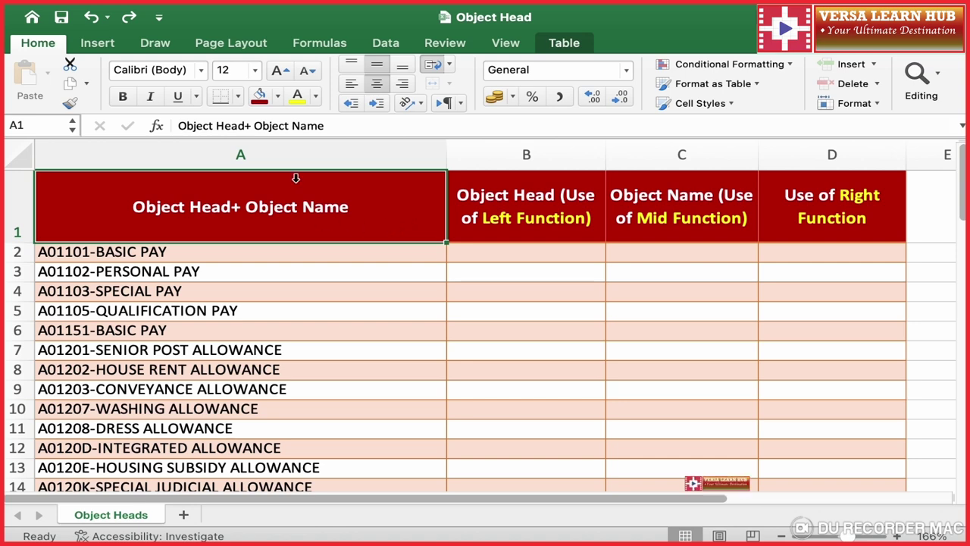
left_click(296, 147)
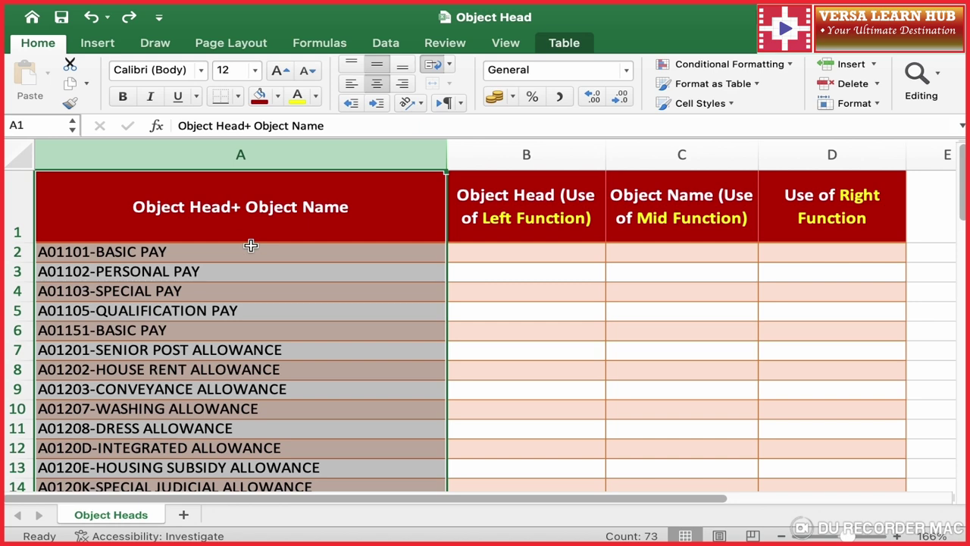
Step: Enter =LEFT(A2, 6) in B2 so Object Head fills with codes like A01101
left_click(533, 252)
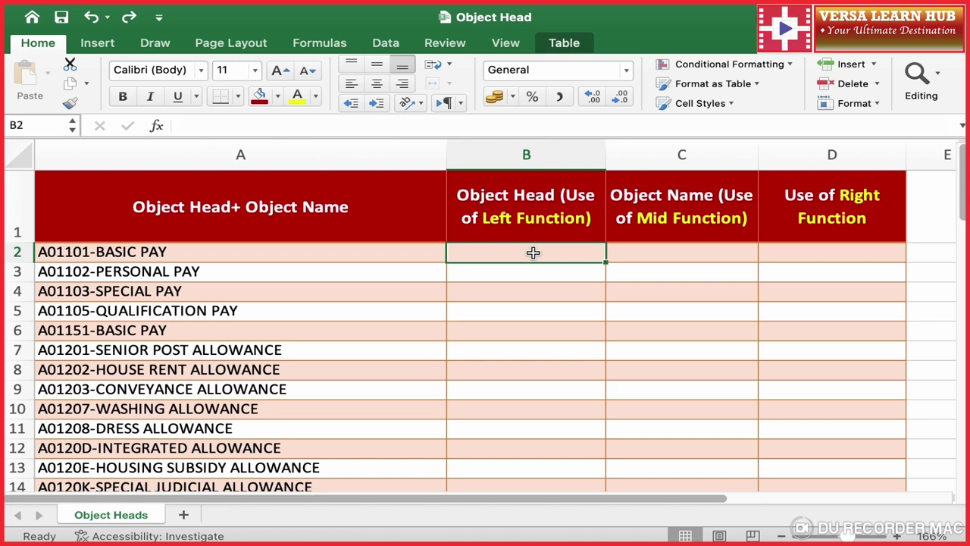
type("=")
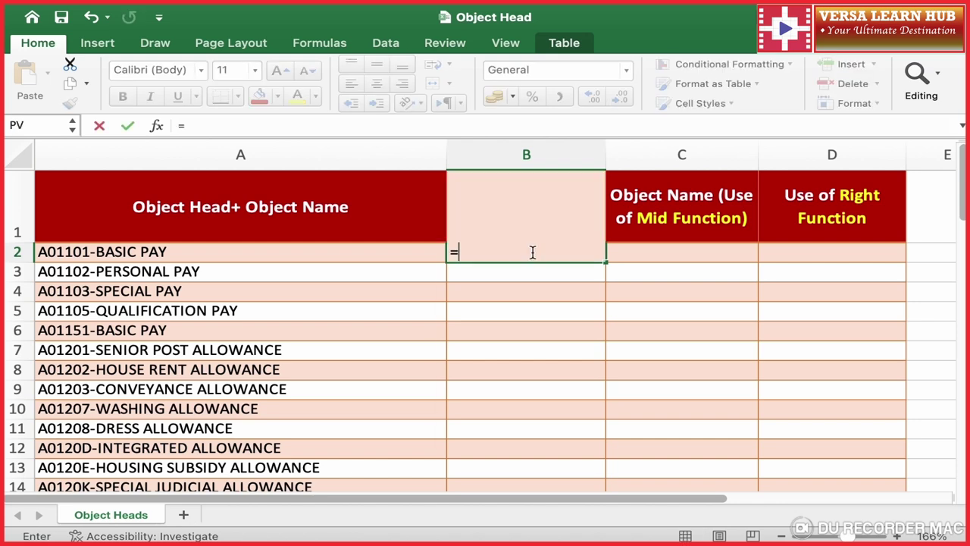
type("left(")
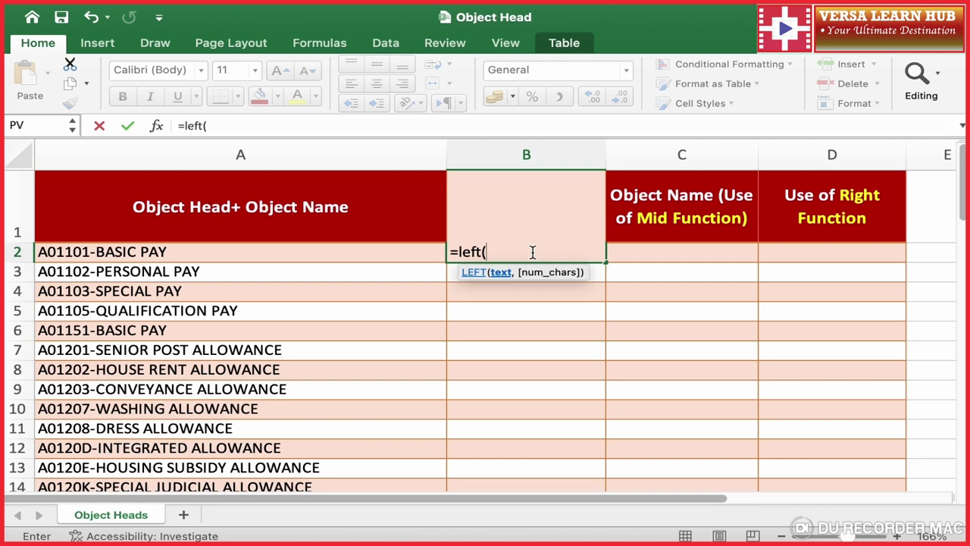
left_click(329, 254)
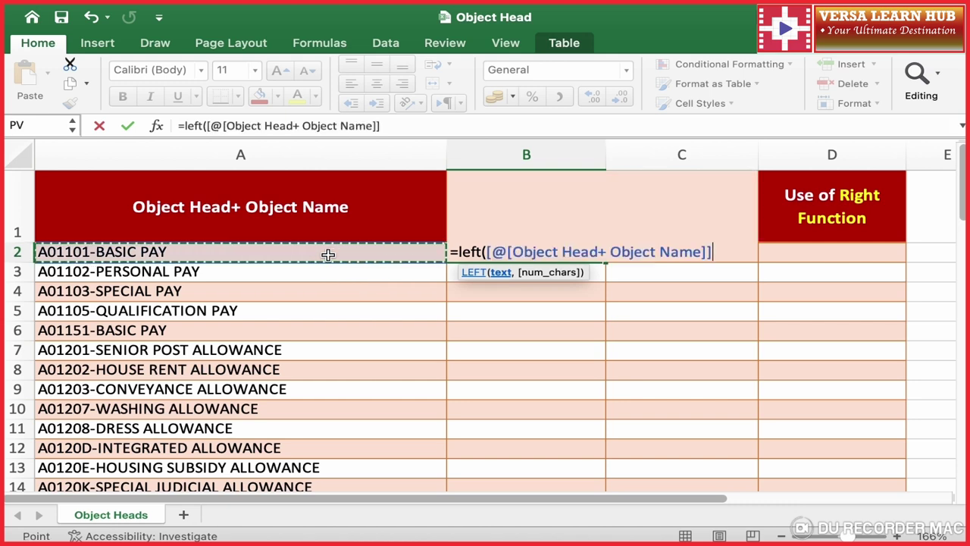
type(",")
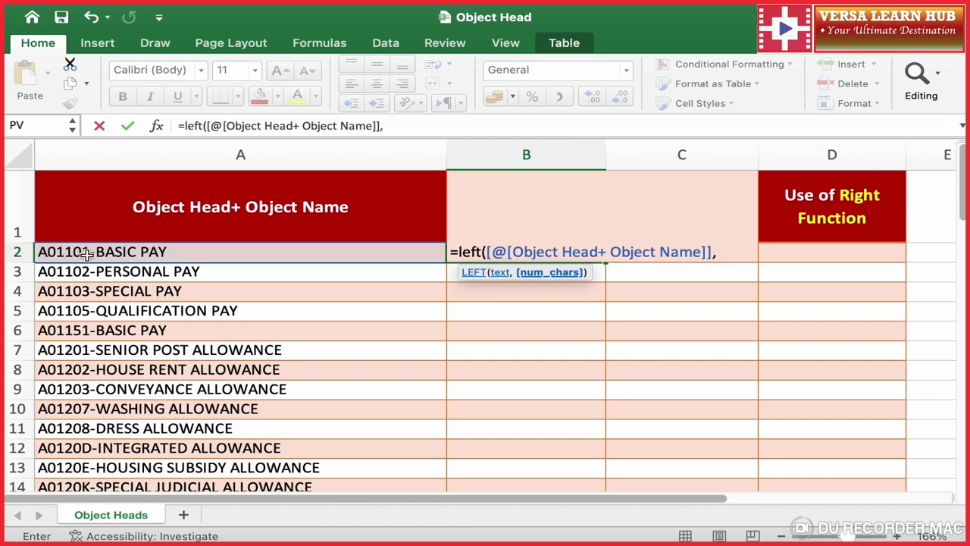
type(" 6")
type(")")
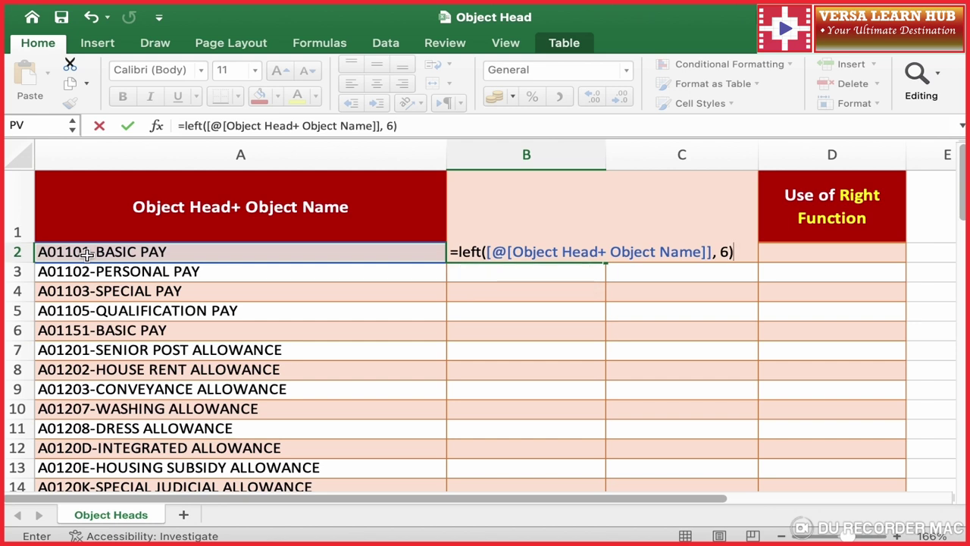
key("Return")
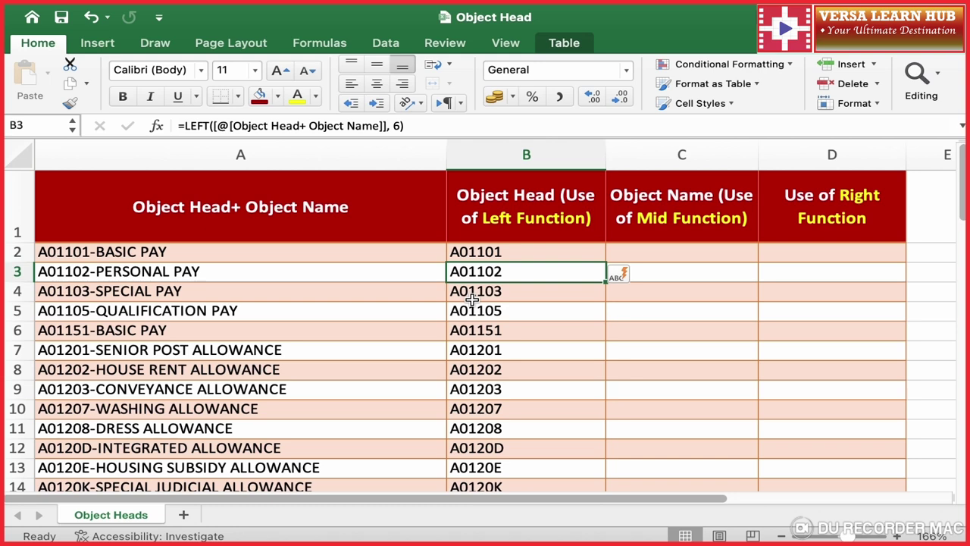
Step: Enter =MID(A2, 8, 100) in C2 so Object Name fills with names like BASIC PAY
left_click(697, 253)
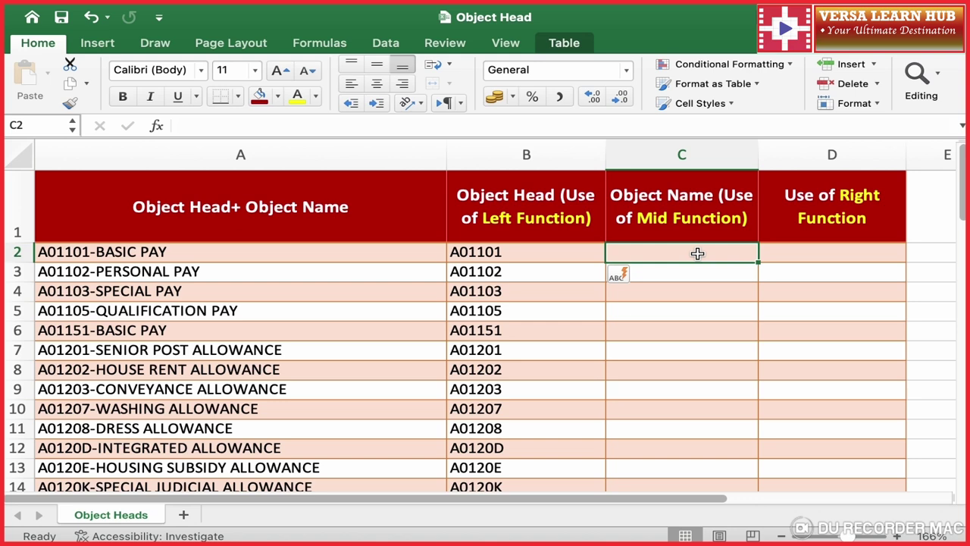
double_click(698, 253)
type("=m")
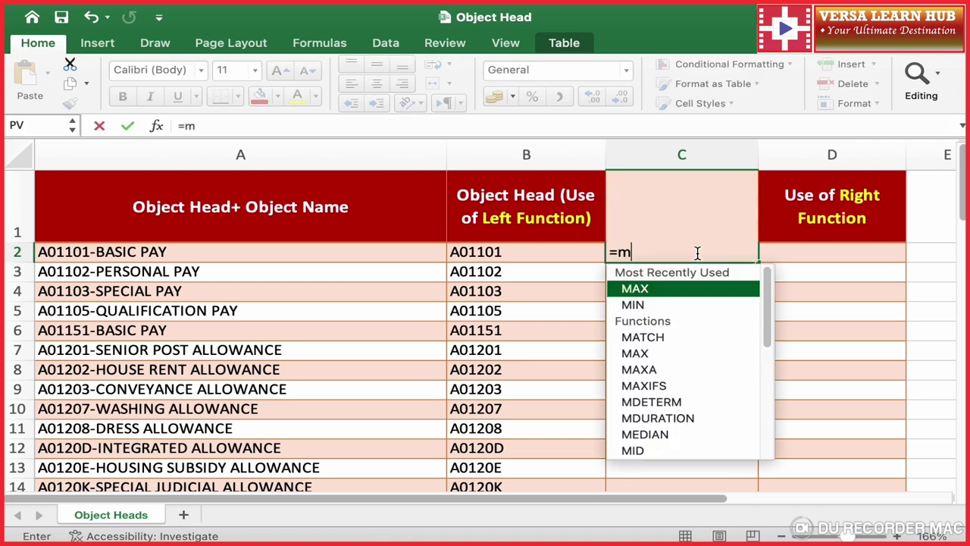
type("id(")
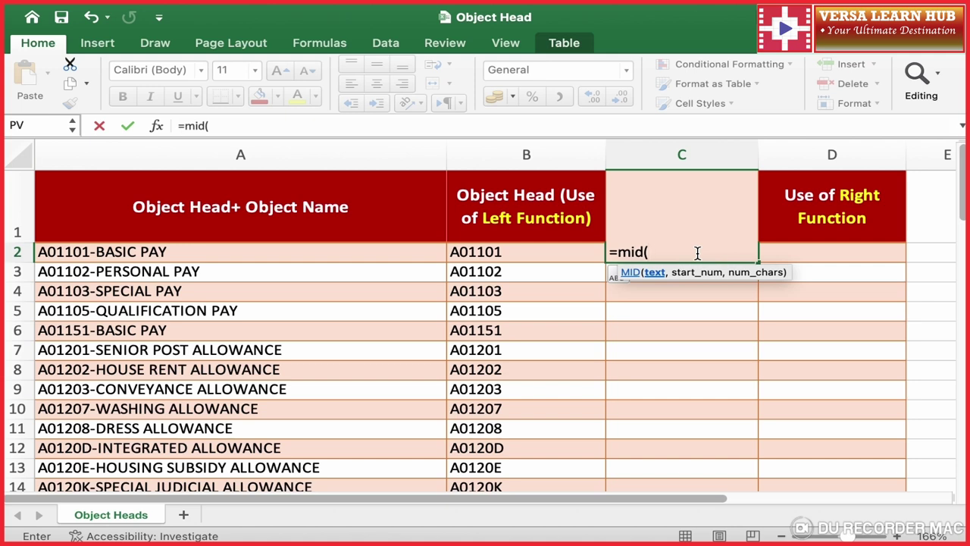
left_click(369, 252)
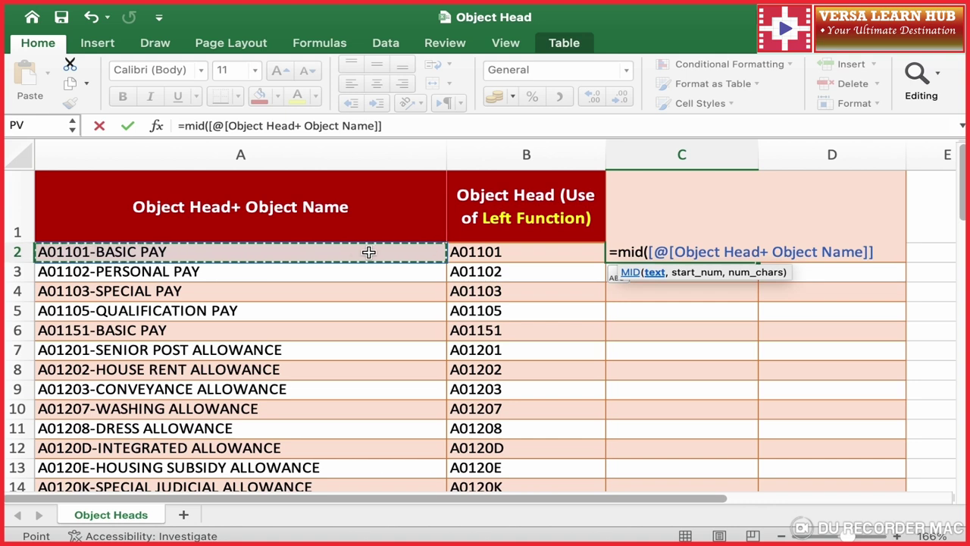
type(",")
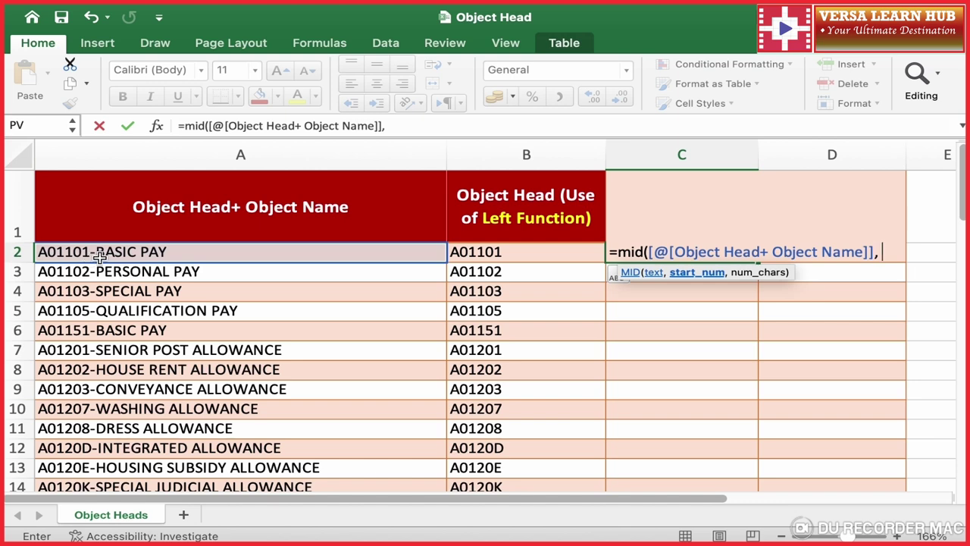
type("8")
type(",")
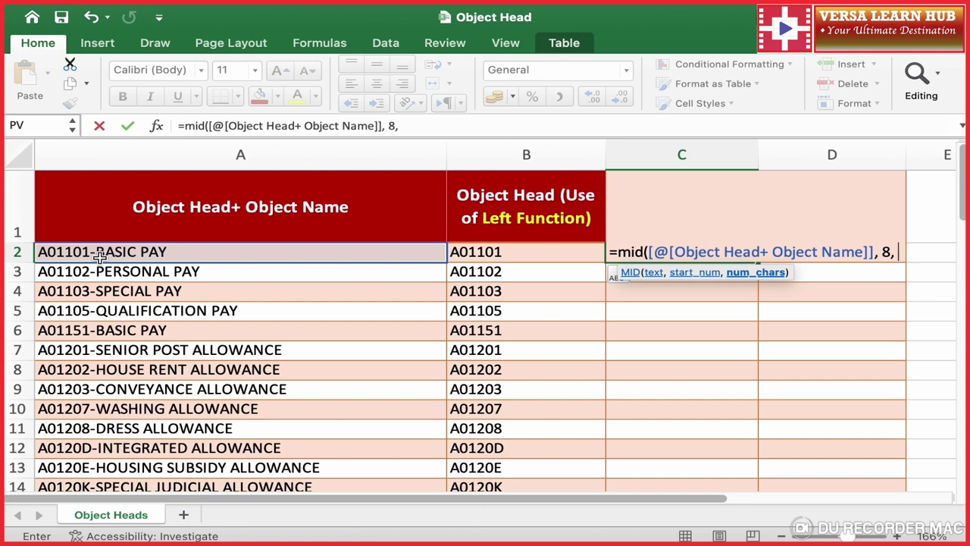
type("100")
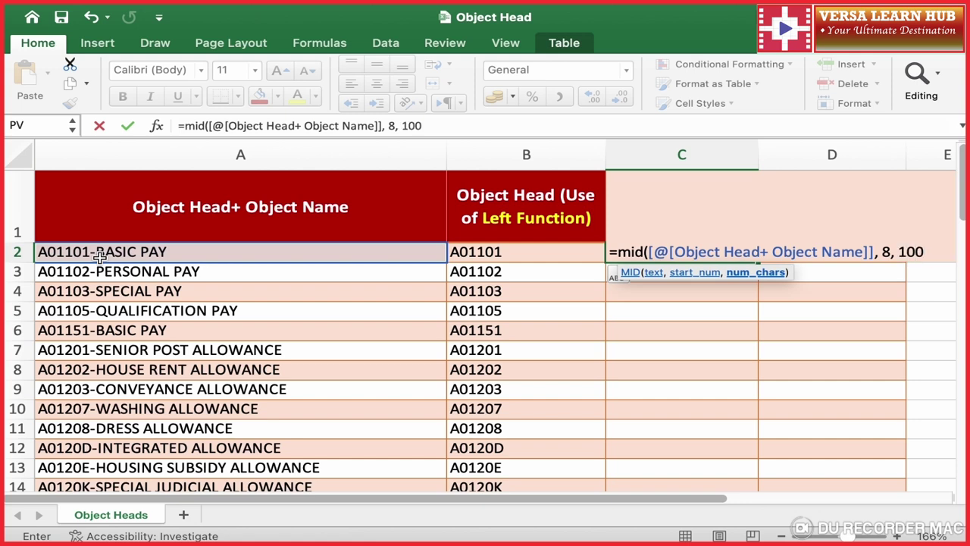
type(")")
key("Return")
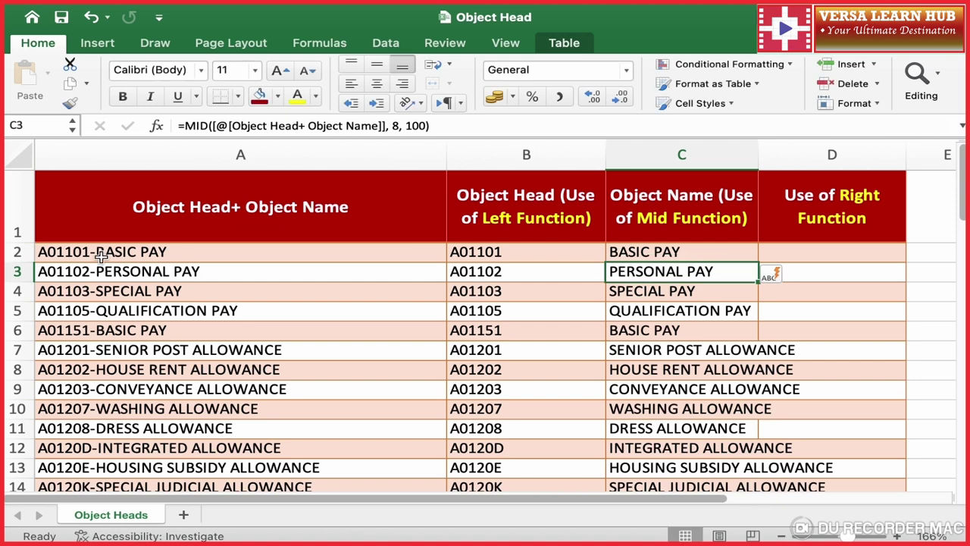
Step: Autofit column C to its longest object name and bring column D into view
left_click(712, 155)
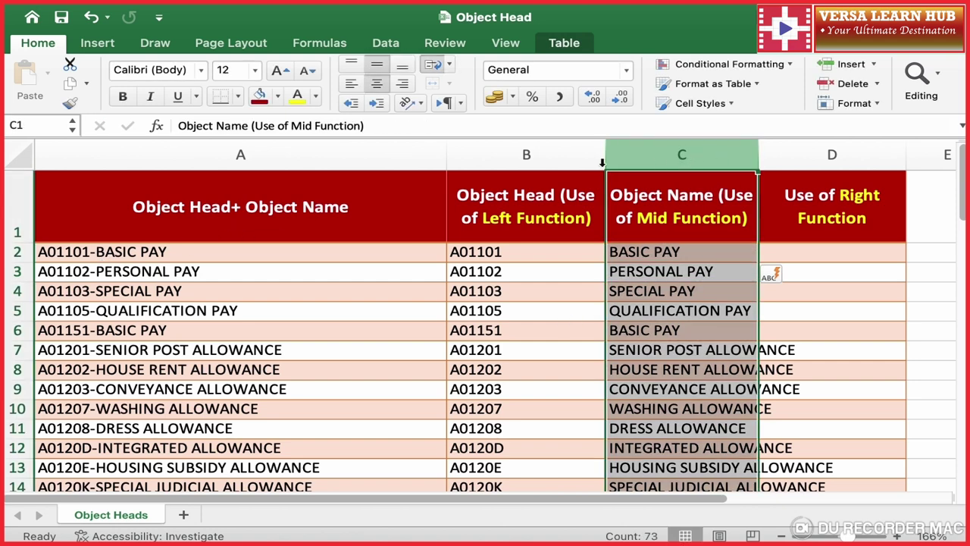
left_click(336, 155)
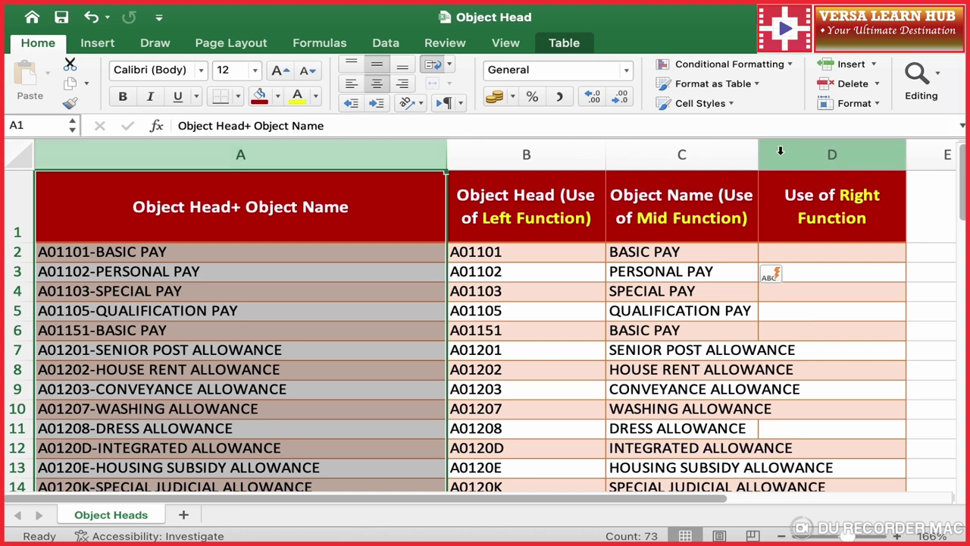
left_click_drag(756, 155, 756, 155)
double_click(756, 155)
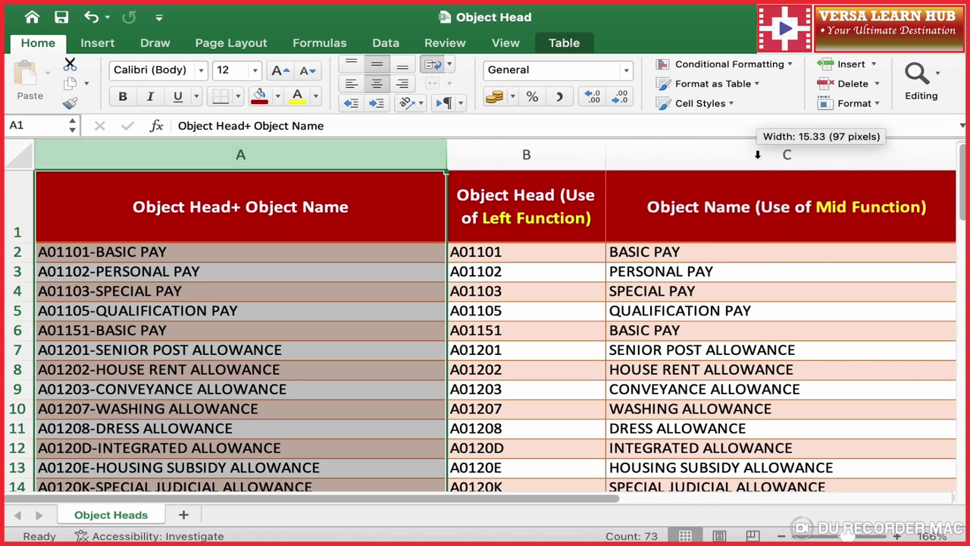
scroll(735, 383, "right", 5)
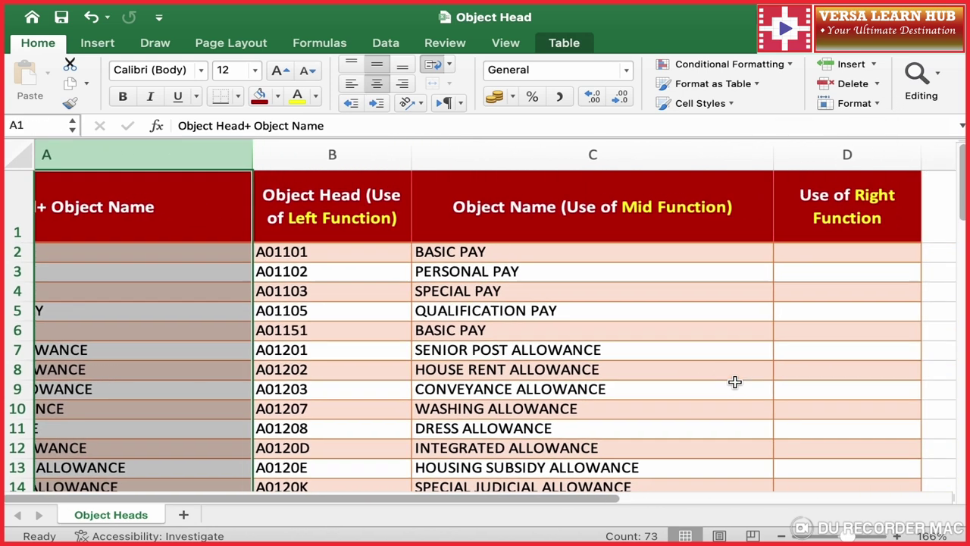
left_click(780, 254)
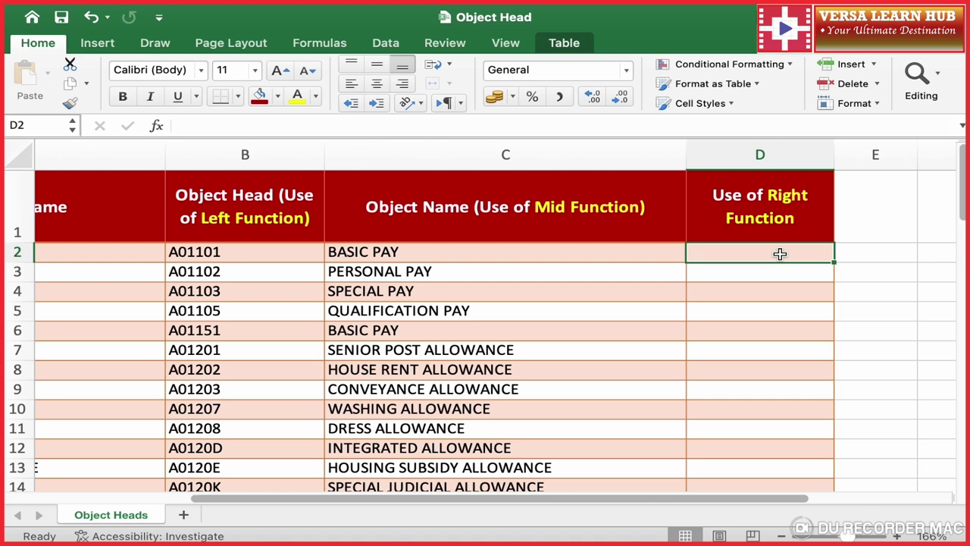
Step: Enter =RIGHT(C2, 3) in D2 to show each name's last three characters, like PAY
type("=right")
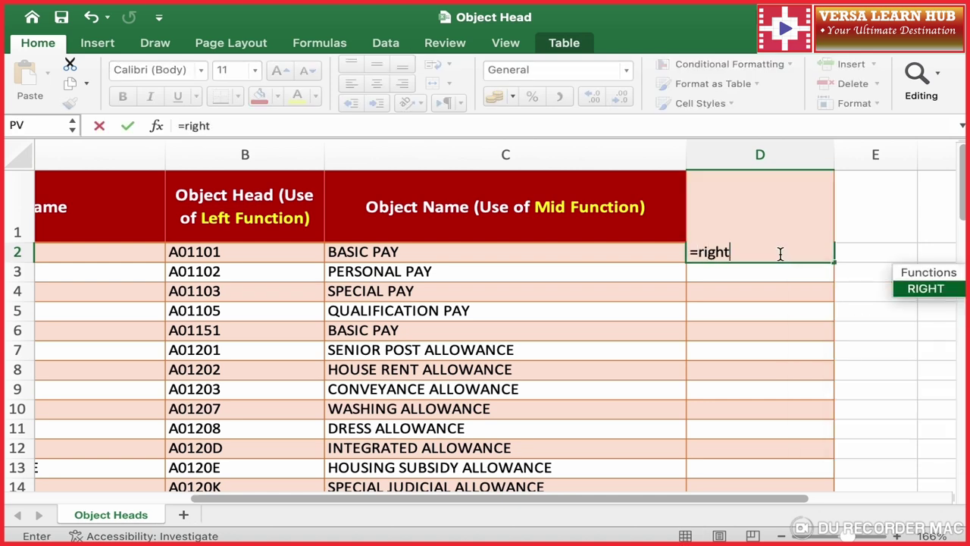
type("(")
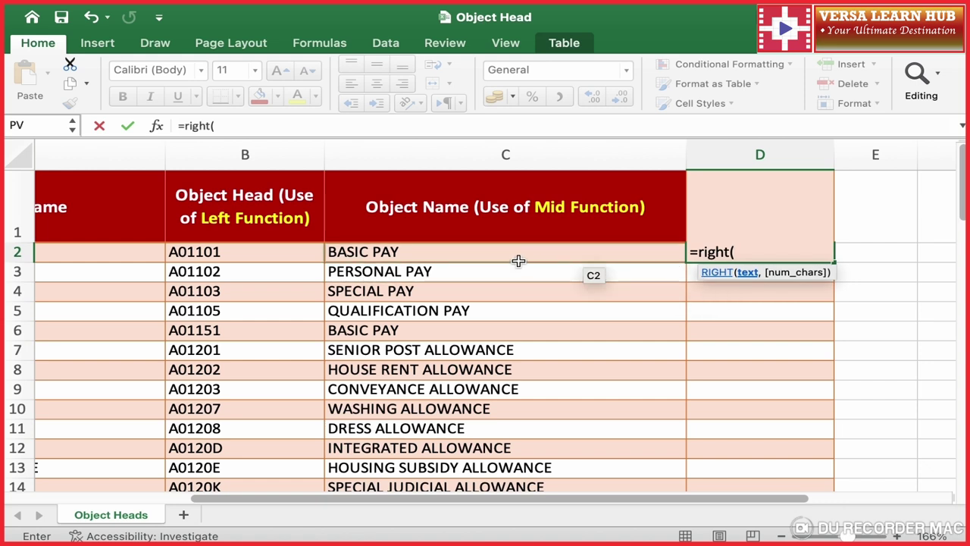
left_click(519, 261)
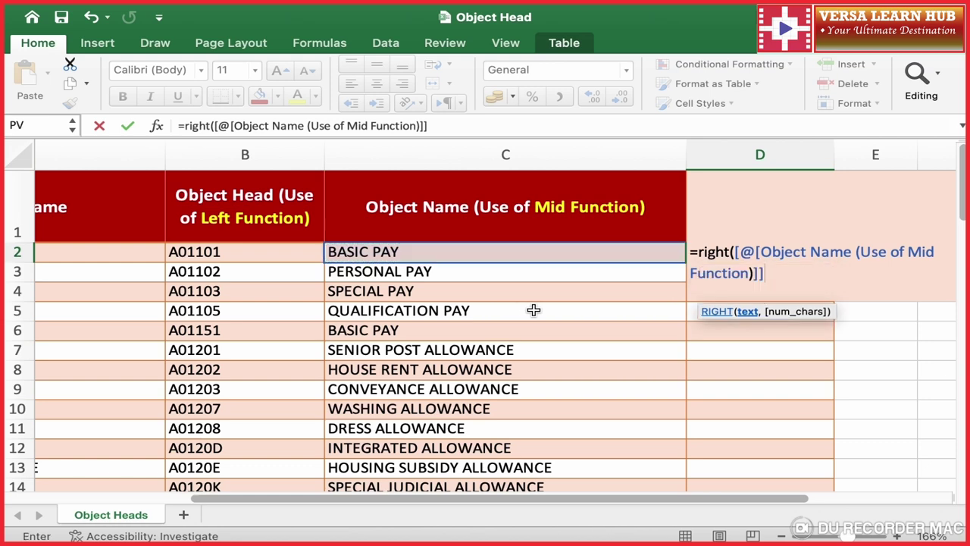
type(",")
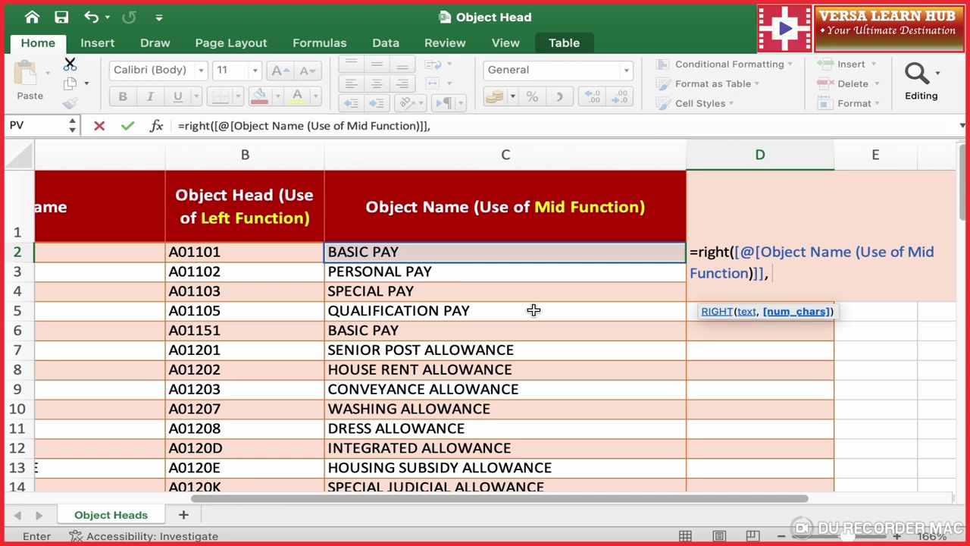
type("3")
type(")")
key("Return")
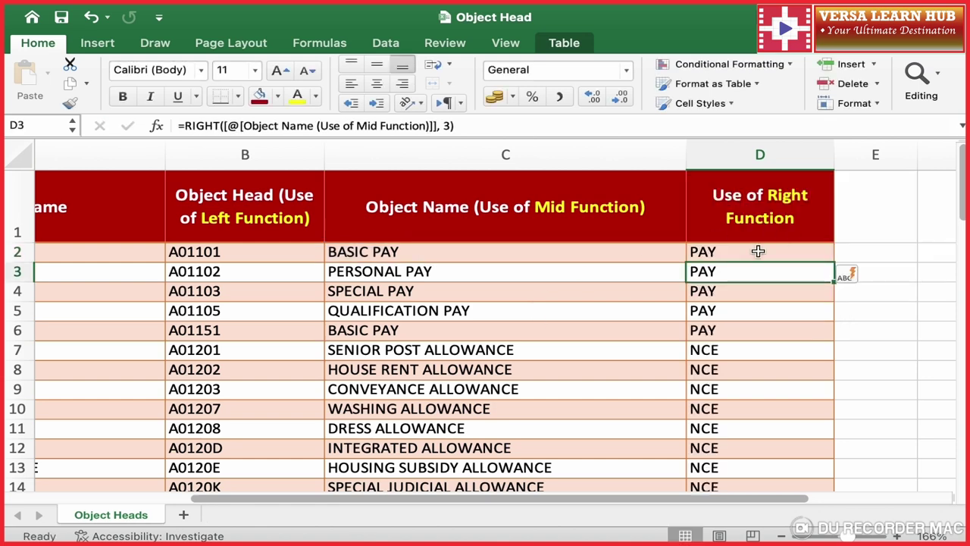
left_click(387, 260)
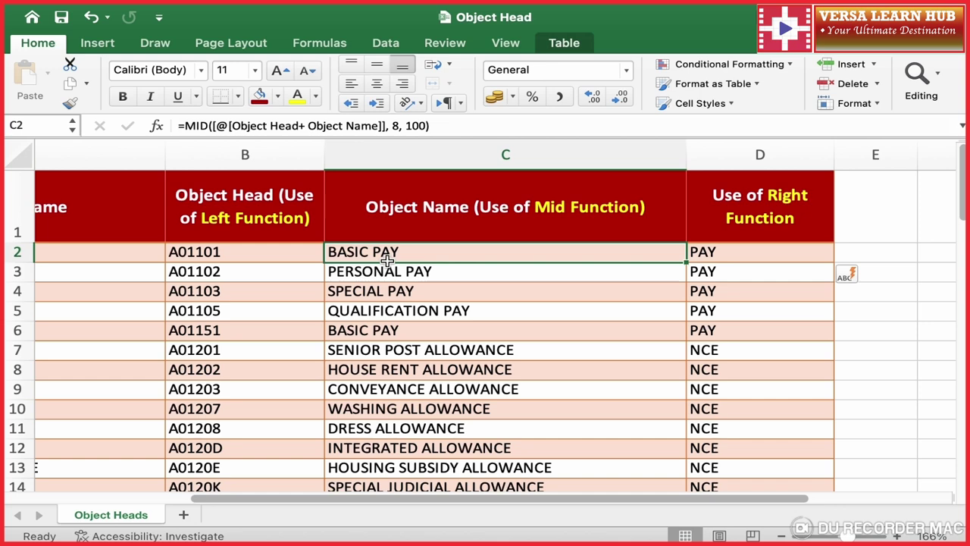
left_click(504, 355)
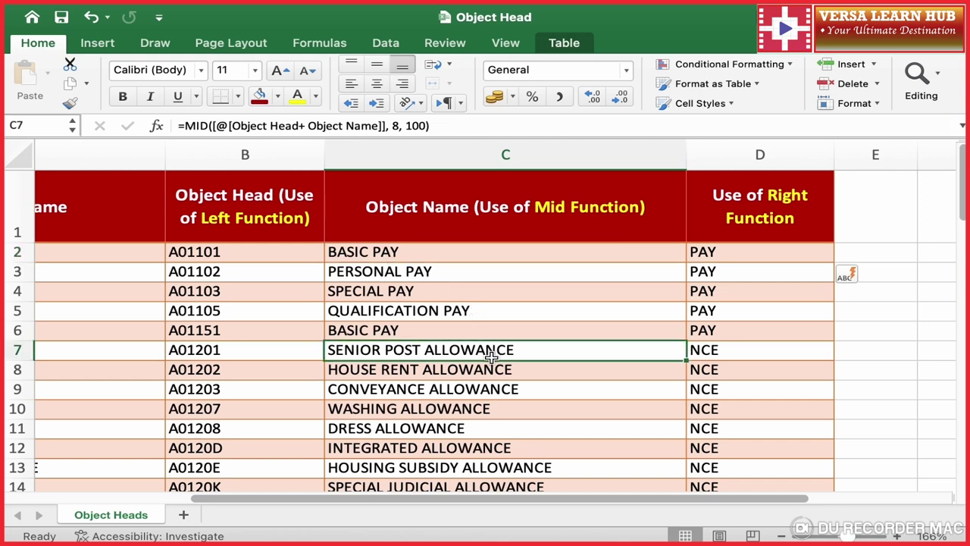